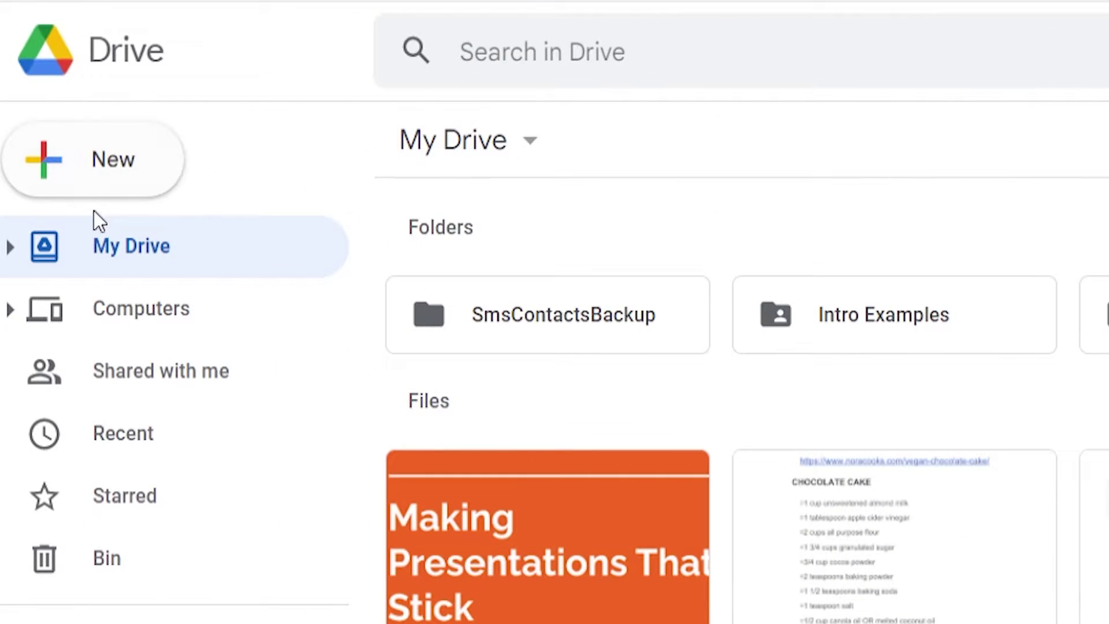
Upload '100 Weight Loss Tips.pdf' from the computer into My Drive.
{"action": "left_click", "coordinate": [39, 110]}
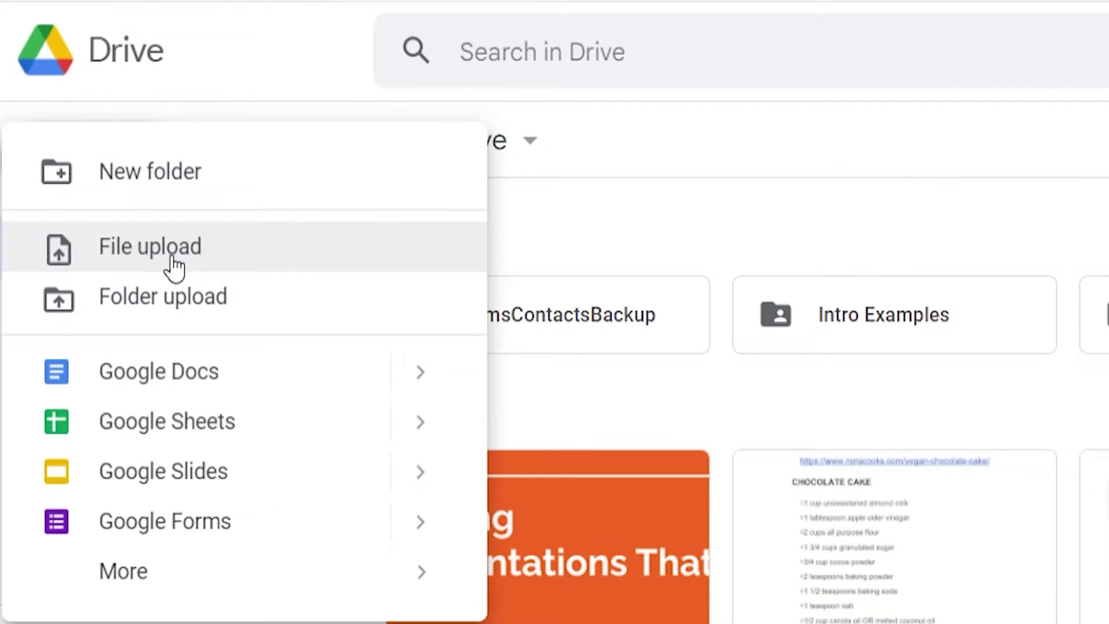
{"action": "left_click", "coordinate": [144, 255]}
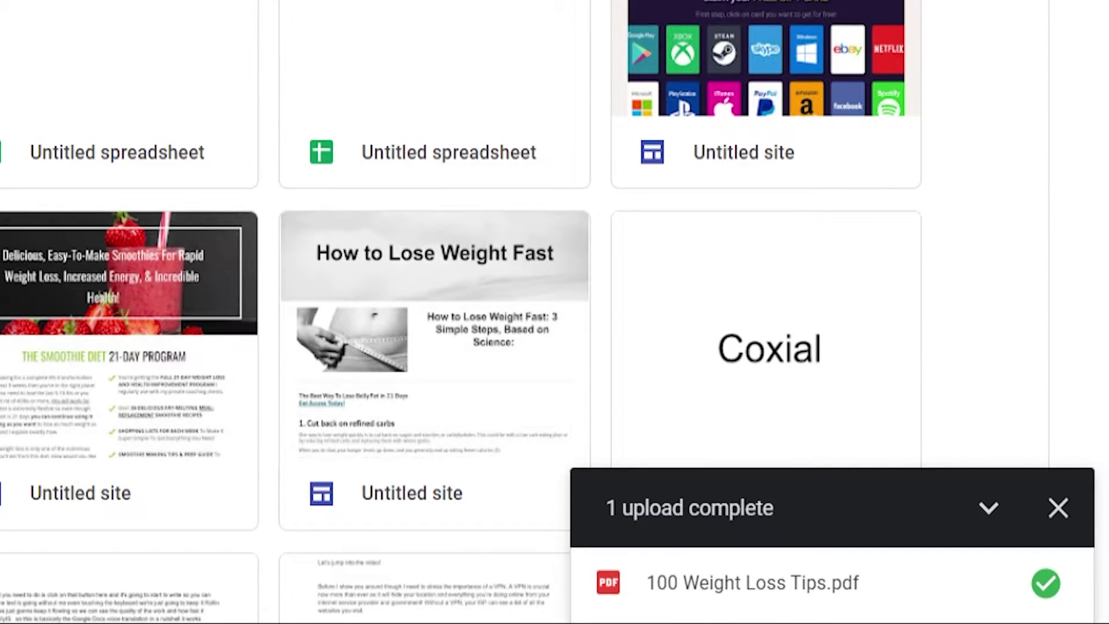
Preview the uploaded '100 Weight Loss Tips.pdf' from the upload panel.
{"action": "left_click", "coordinate": [755, 583]}
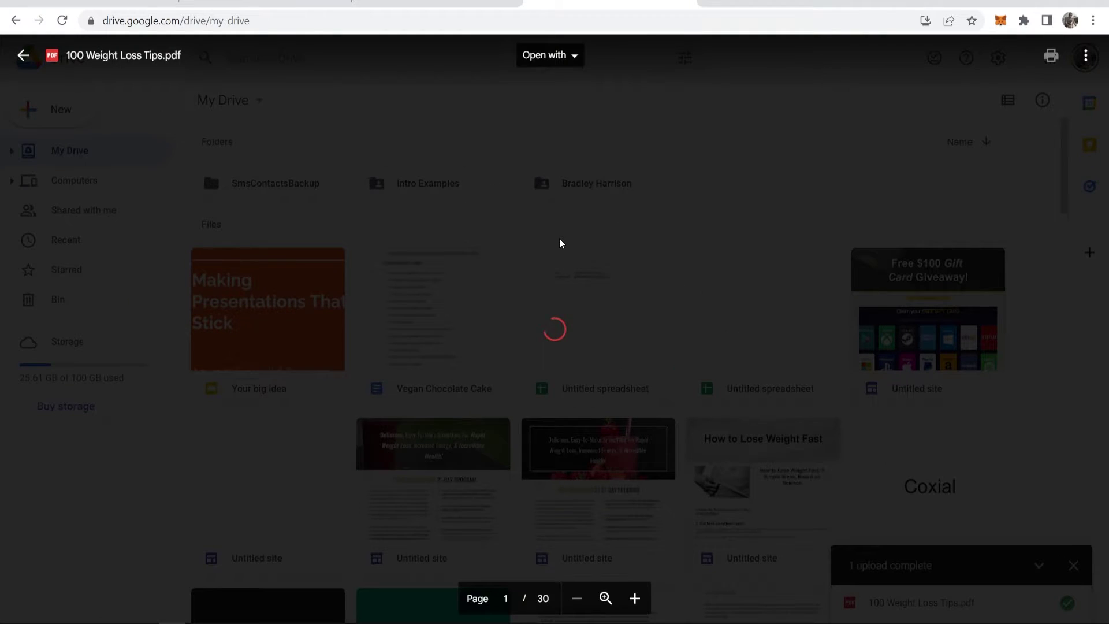
{"action": "scroll", "coordinate": [518, 268], "scroll_direction": "down", "scroll_amount": 5}
{"action": "scroll", "coordinate": [518, 278], "scroll_direction": "down", "scroll_amount": 5}
{"action": "scroll", "coordinate": [516, 285], "scroll_direction": "up", "scroll_amount": 9}
{"action": "scroll", "coordinate": [515, 284], "scroll_direction": "up", "scroll_amount": 3}
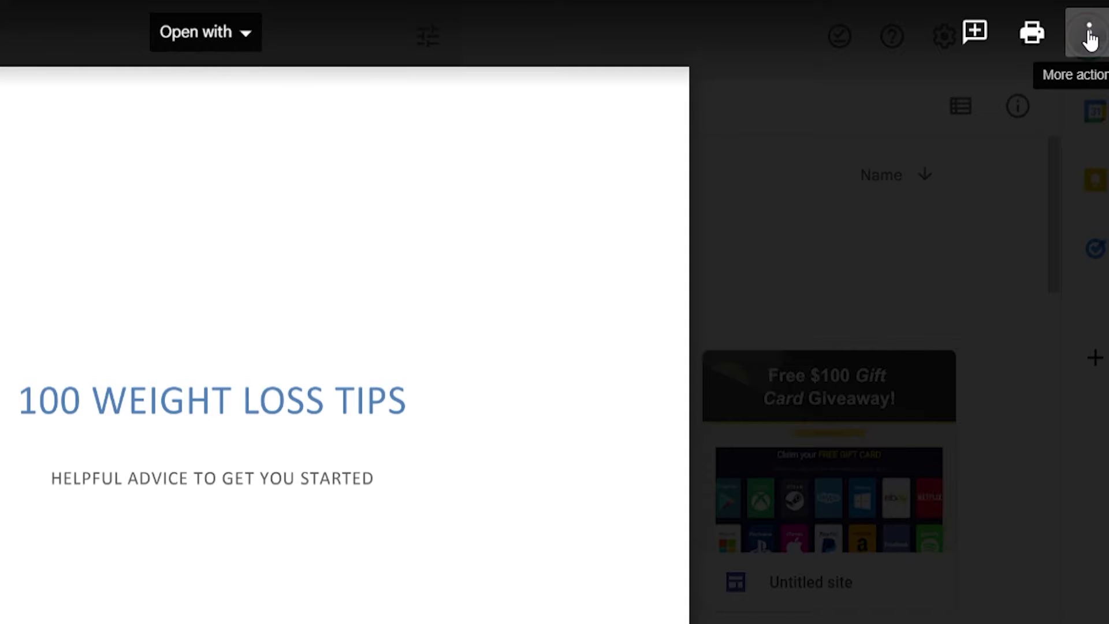
Open the Share dialog for '100 Weight Loss Tips.pdf' from the preview's More actions menu.
{"action": "left_click", "coordinate": [1090, 36]}
{"action": "left_click", "coordinate": [899, 96]}
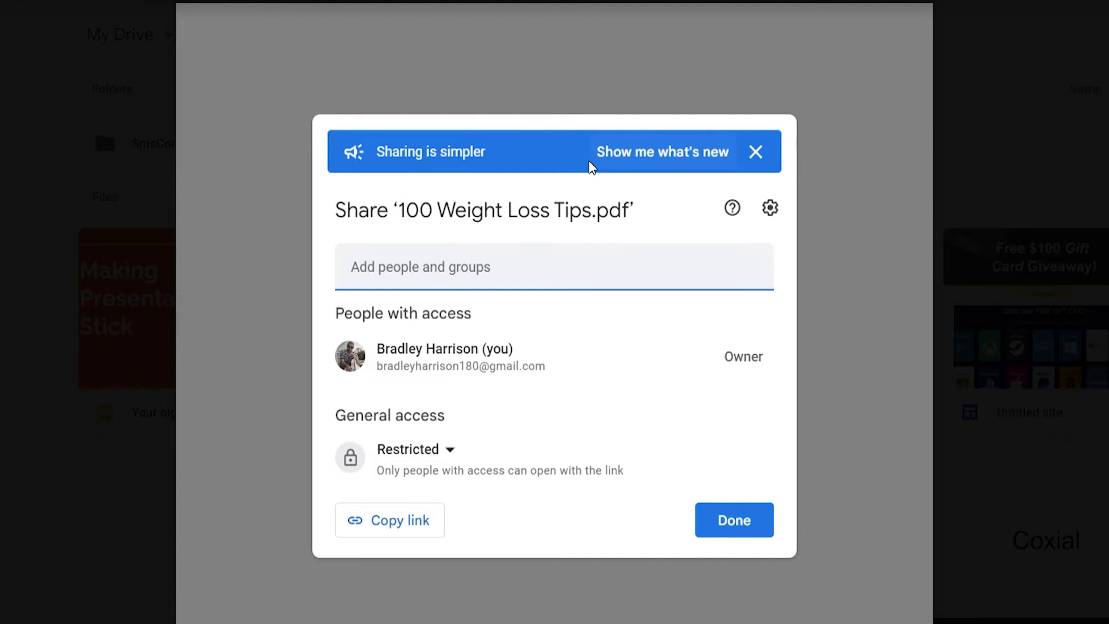
{"action": "left_click_drag", "start_coordinate": [338, 420], "coordinate": [479, 424]}
{"action": "left_click", "coordinate": [491, 385]}
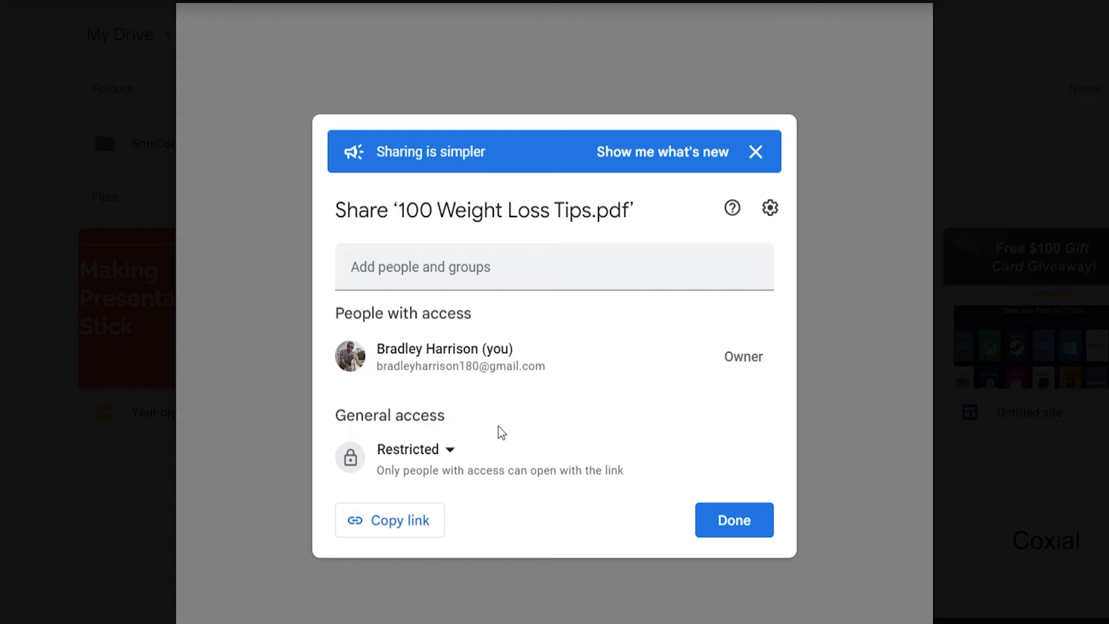
Set general access to 'Anyone with the link' as viewer, copy the link, and close sharing.
{"action": "left_click", "coordinate": [416, 449]}
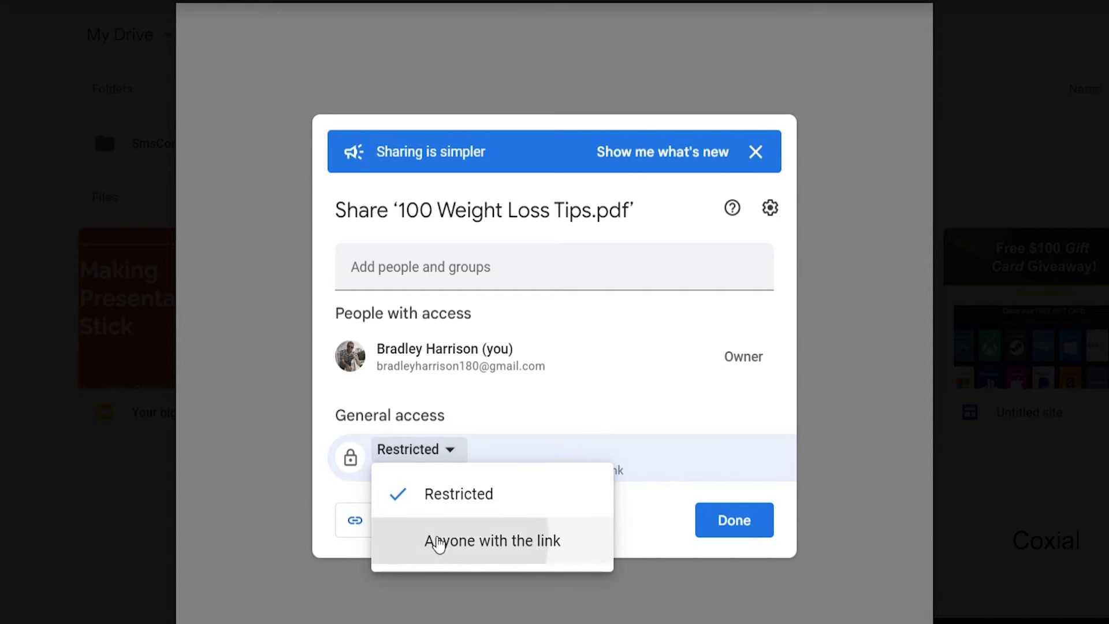
{"action": "left_click", "coordinate": [451, 537]}
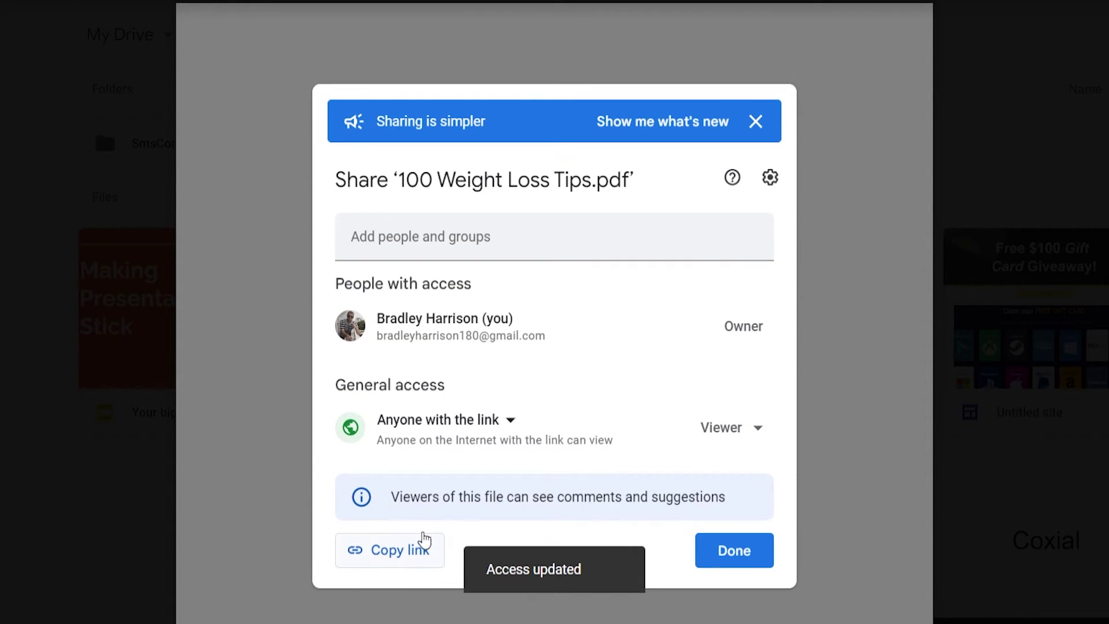
{"action": "left_click", "coordinate": [390, 553]}
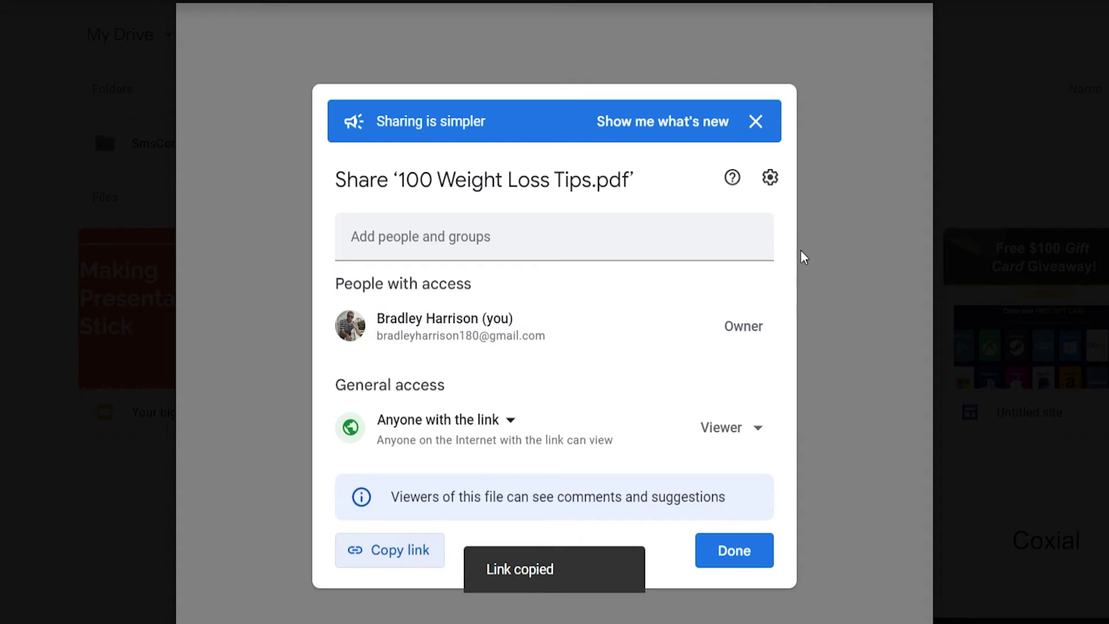
{"action": "left_click", "coordinate": [756, 121]}
{"action": "left_click", "coordinate": [862, 198]}
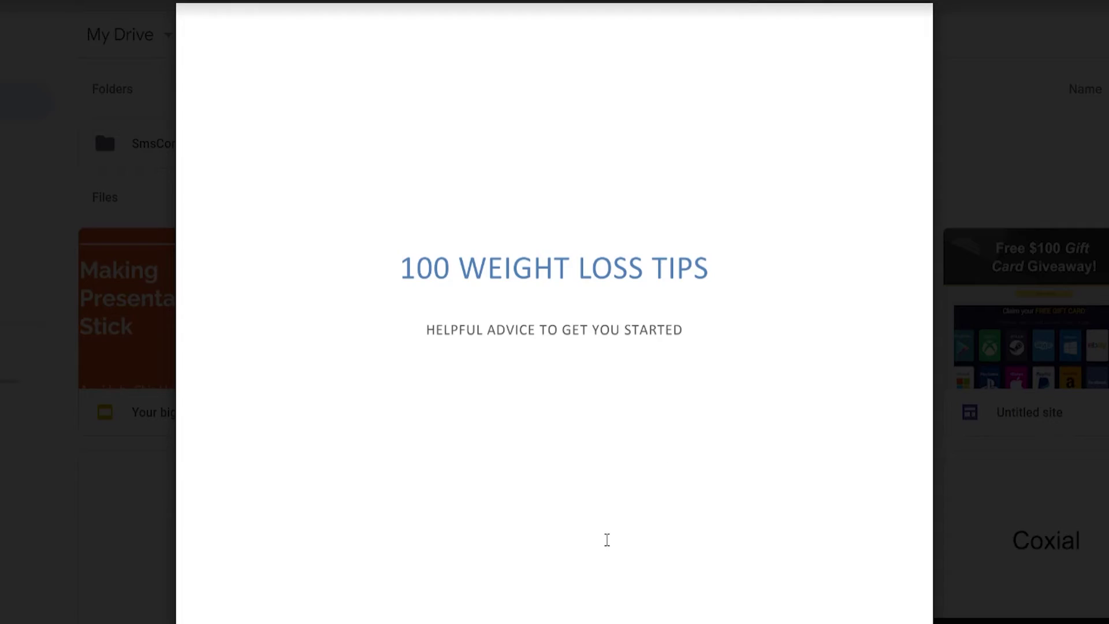
Paste and load the copied share link in a new Chrome Incognito window.
{"action": "left_click", "coordinate": [1094, 21]}
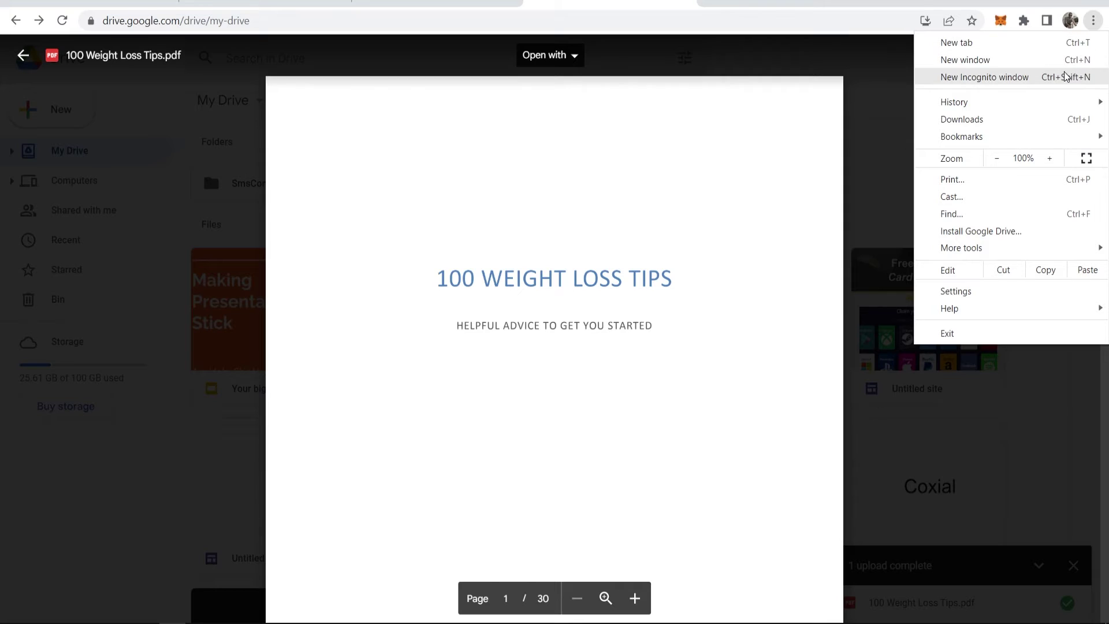
{"action": "left_click", "coordinate": [985, 76]}
{"action": "key", "text": "ctrl+v"}
{"action": "key", "text": "Return"}
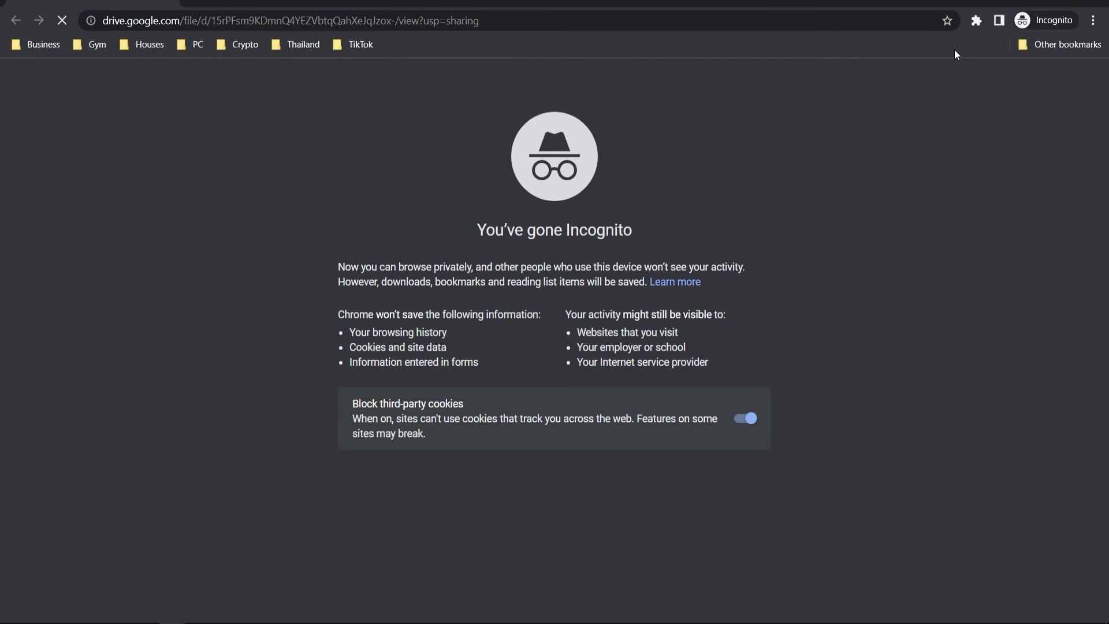